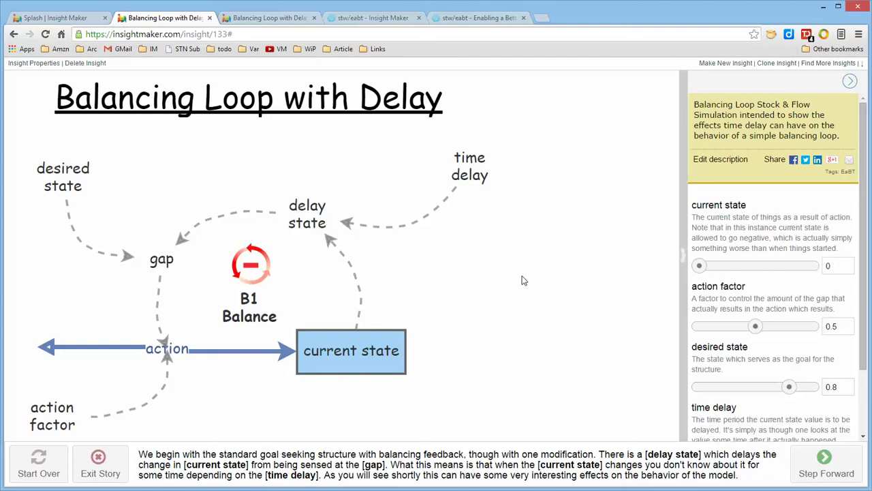
# Advance the story through the initial run and the time delay = 1 run, close the simulation results, and exit the story
pyautogui.click(825, 460)
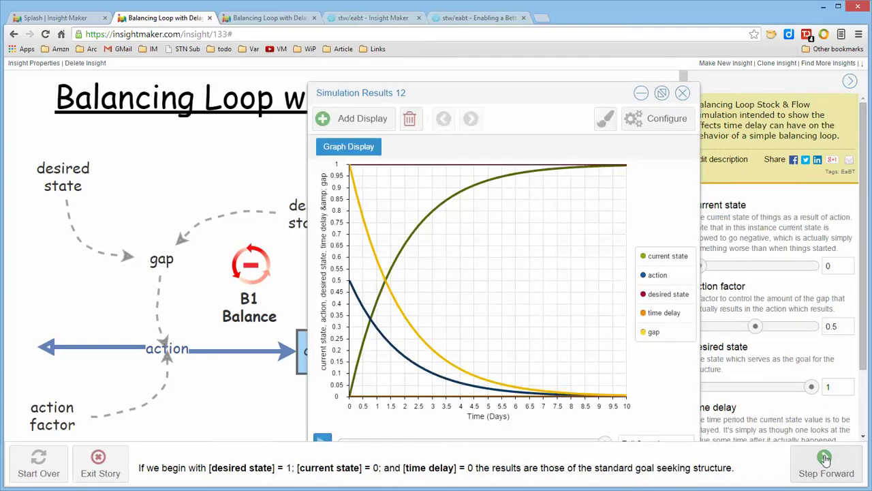
pyautogui.click(820, 461)
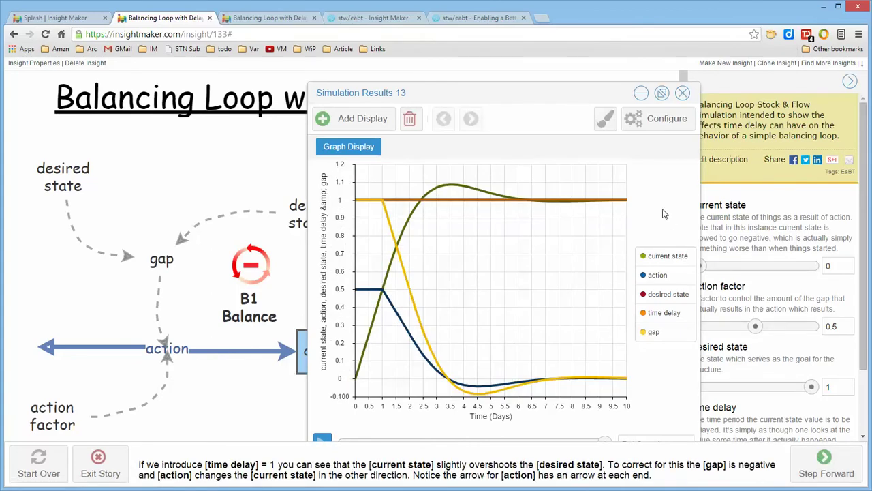
pyautogui.click(682, 93)
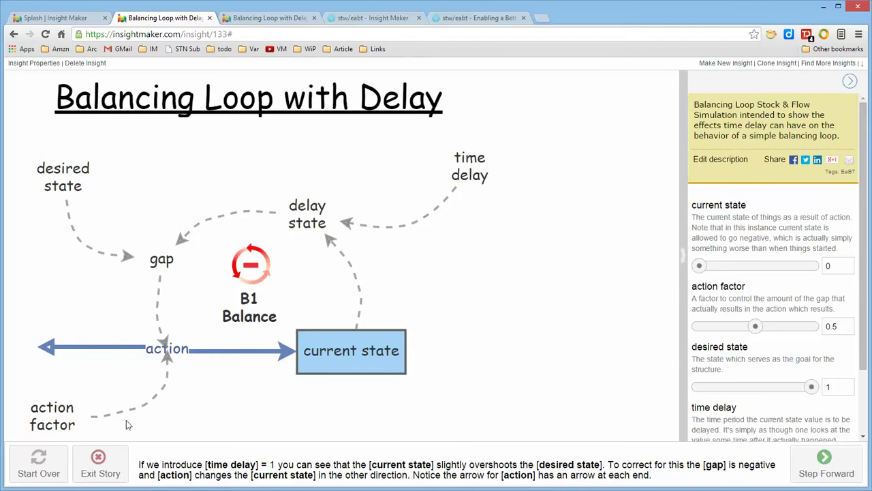
pyautogui.click(99, 459)
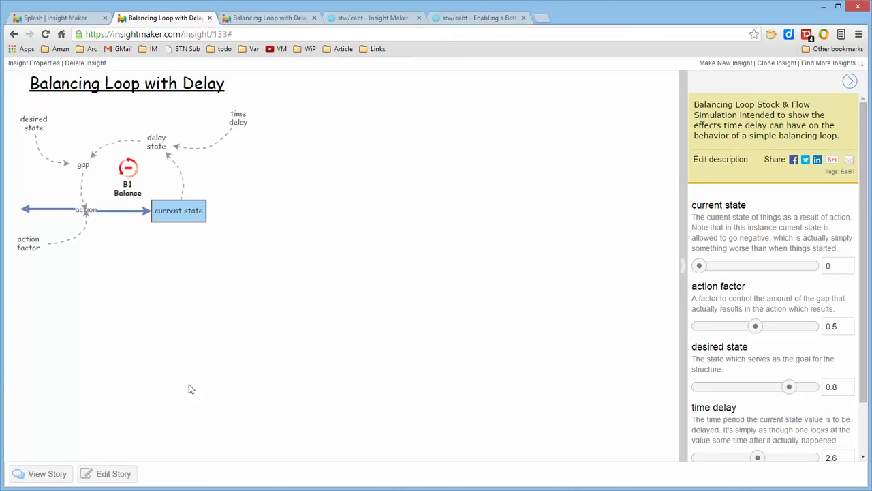
# Open the story for editing, delete its existing published article, and publish the story as an article again
pyautogui.click(113, 473)
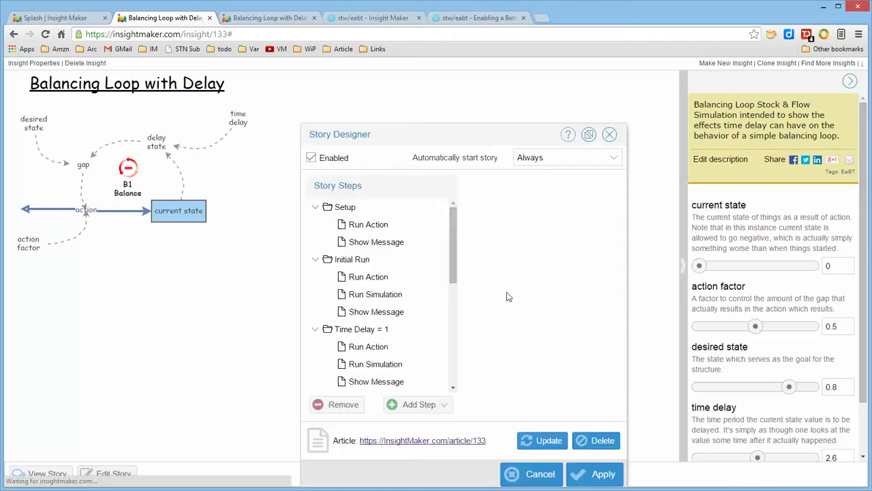
pyautogui.moveTo(534, 136); pyautogui.dragTo(538, 94)
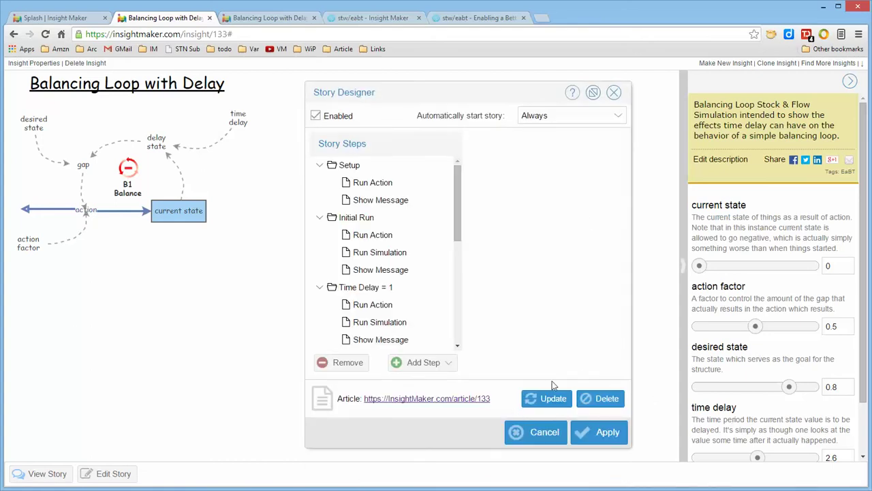
pyautogui.click(604, 400)
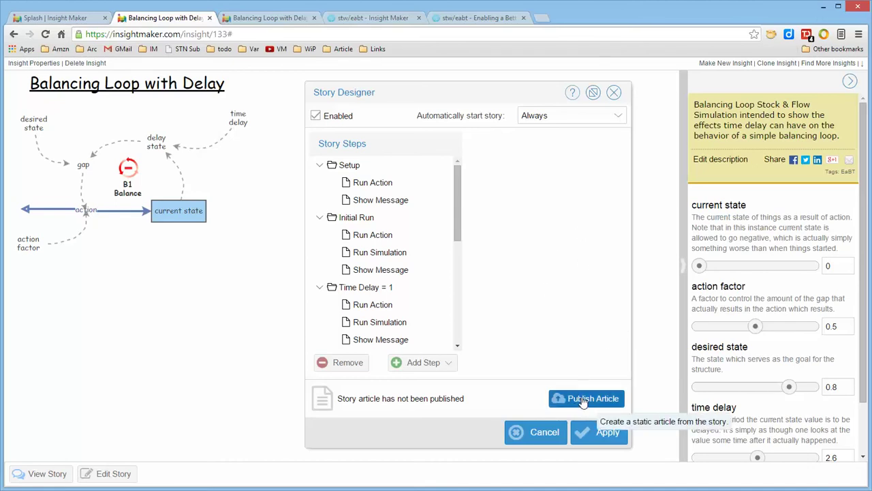
pyautogui.click(584, 400)
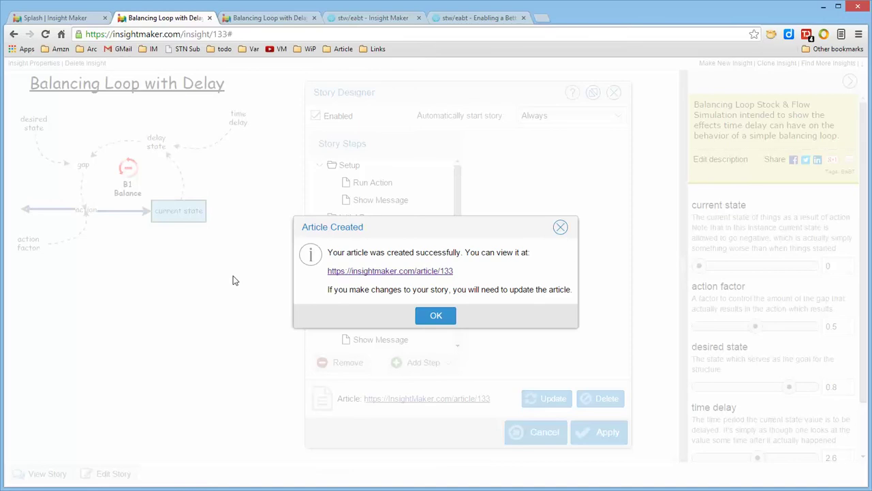
# Open the published article and review its introduction, model diagram, time delay graphs and closing model link, returning to its beginning
pyautogui.click(397, 272)
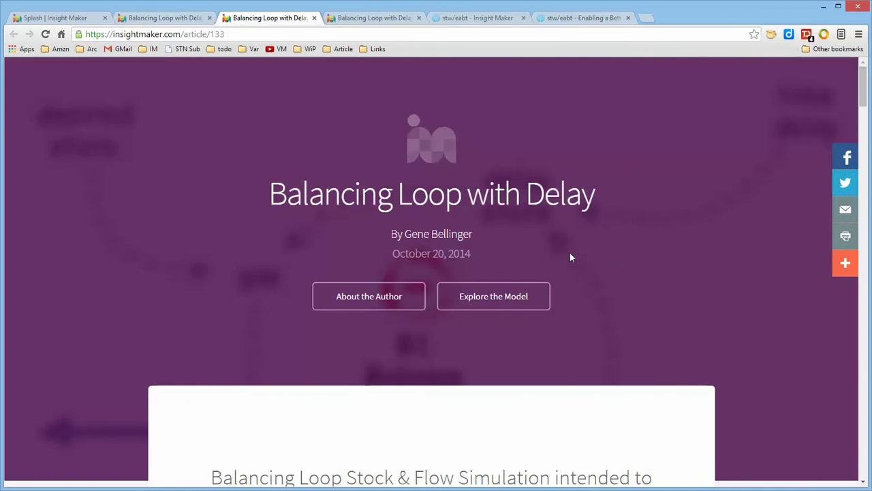
pyautogui.scroll(-3, 770, 323)
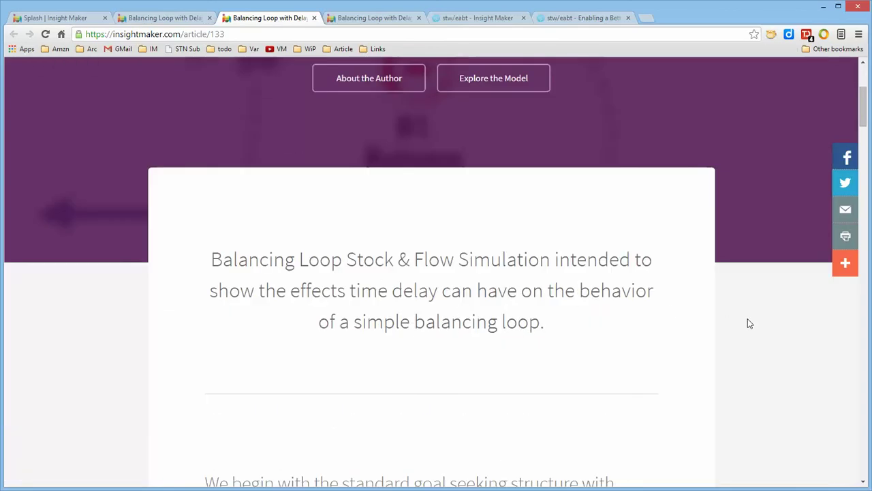
pyautogui.scroll(-4, 747, 323)
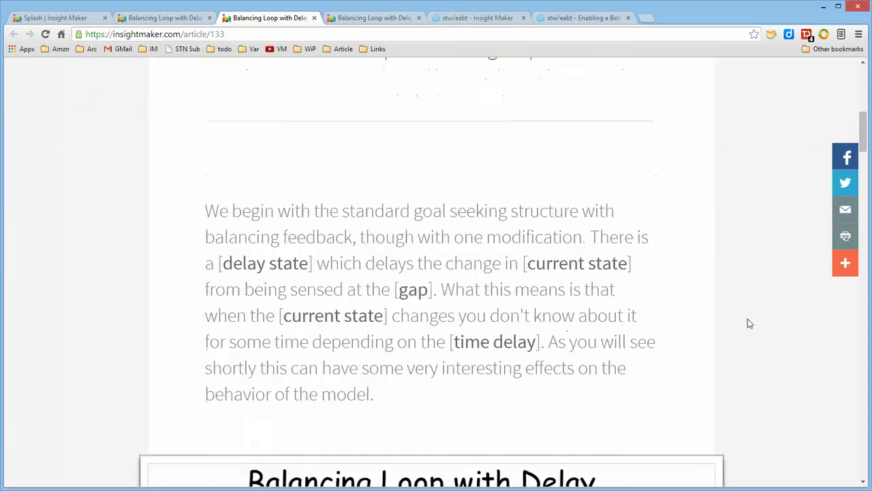
pyautogui.scroll(-4, 747, 323)
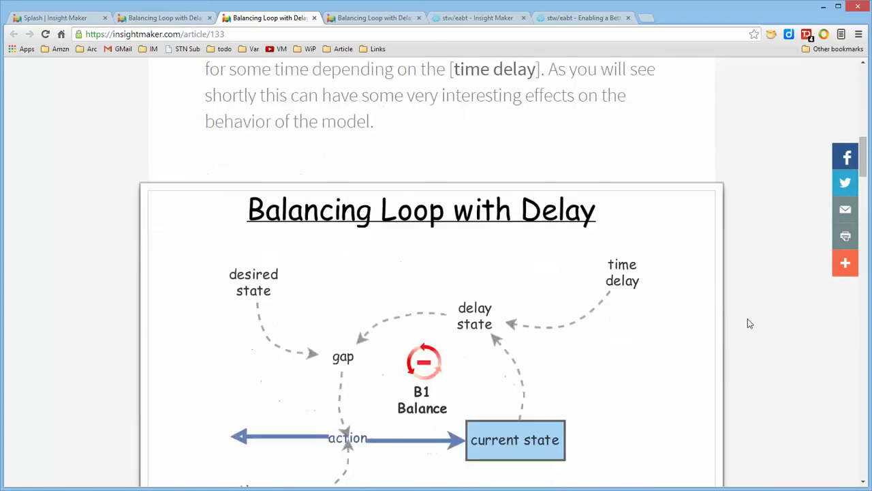
pyautogui.scroll(-1, 747, 323)
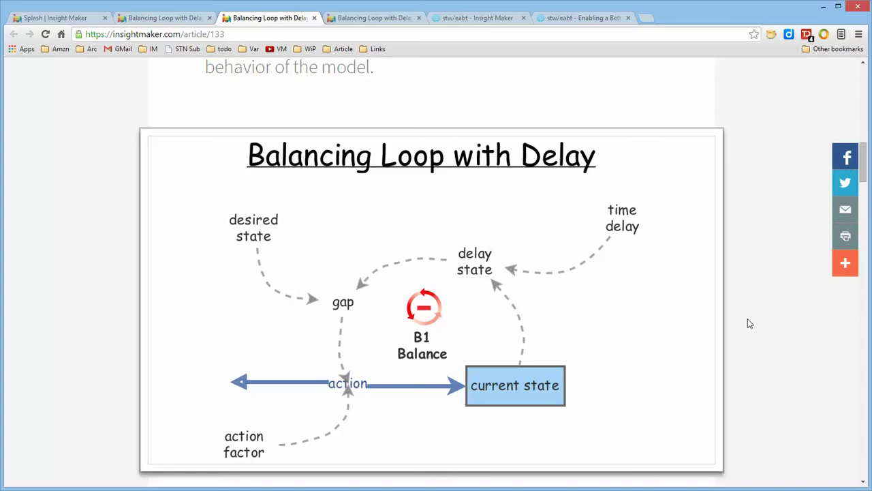
pyautogui.scroll(-1, 766, 320)
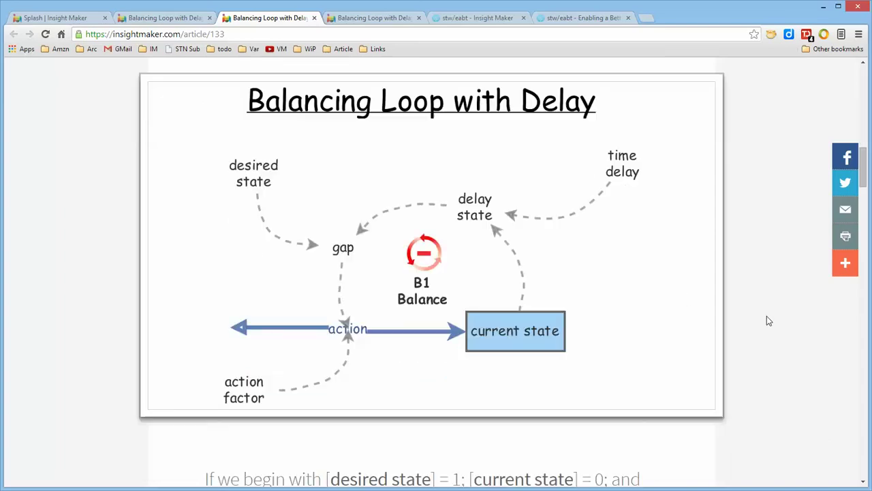
pyautogui.scroll(-1, 766, 320)
pyautogui.scroll(-2, 767, 317)
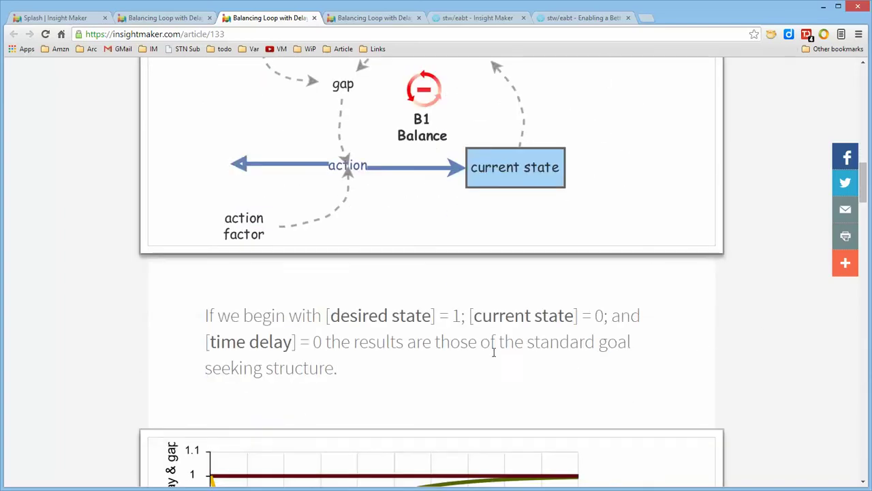
pyautogui.scroll(-1, 765, 368)
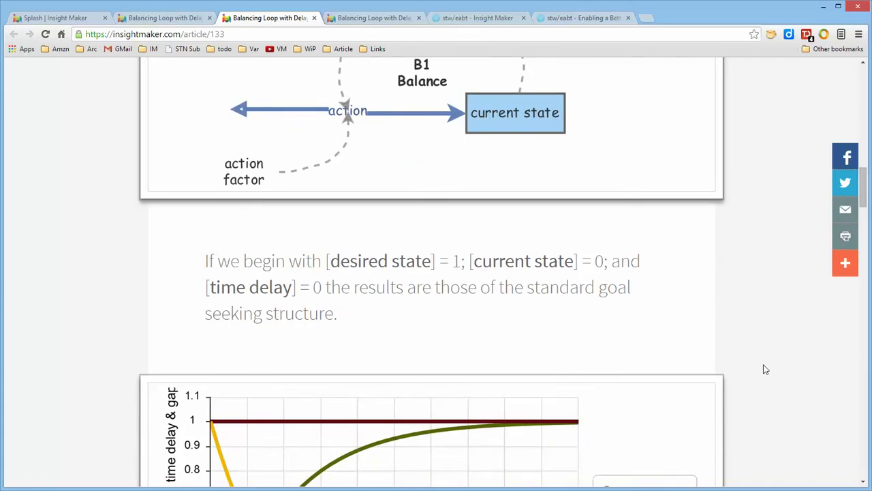
pyautogui.scroll(-5, 765, 369)
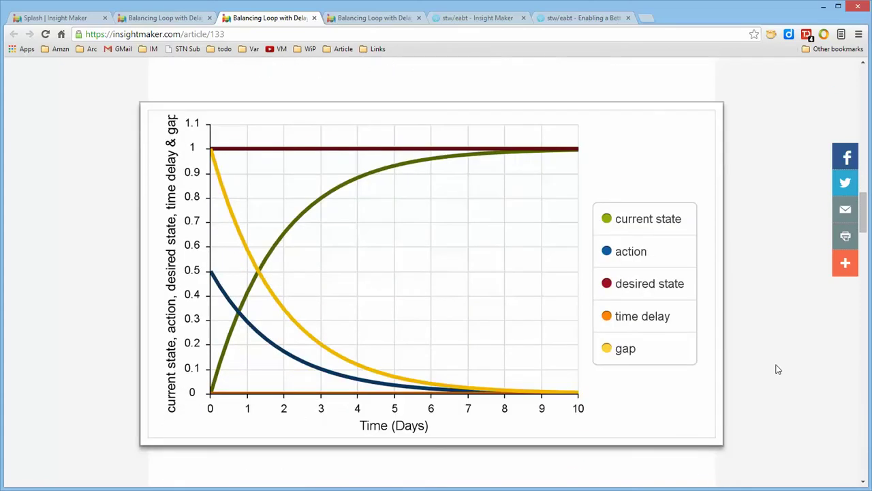
pyautogui.scroll(-7, 778, 369)
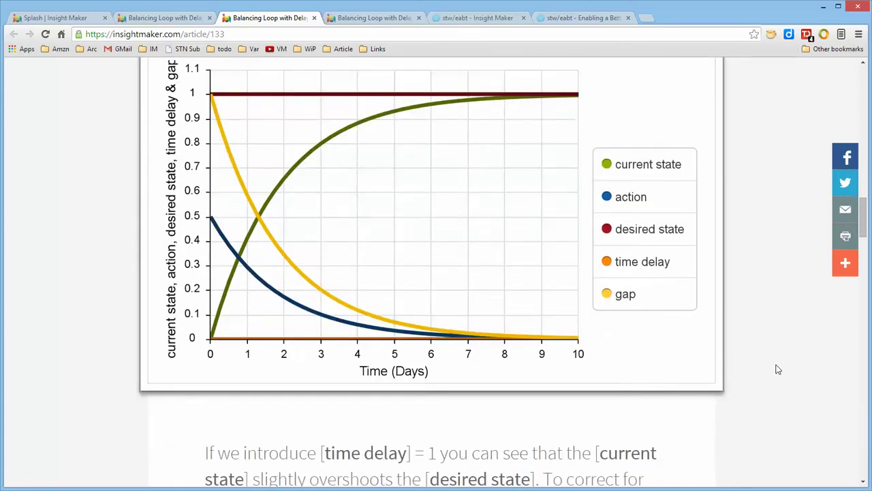
pyautogui.scroll(-6, 778, 368)
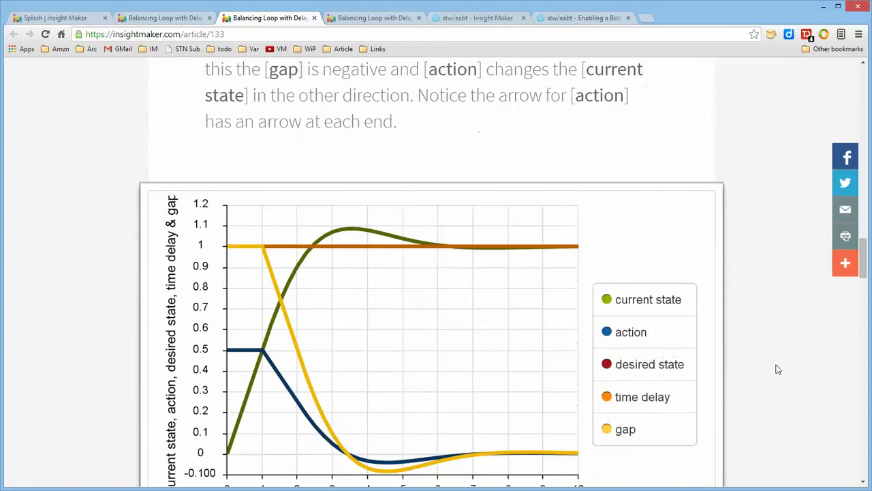
pyautogui.scroll(-5, 778, 369)
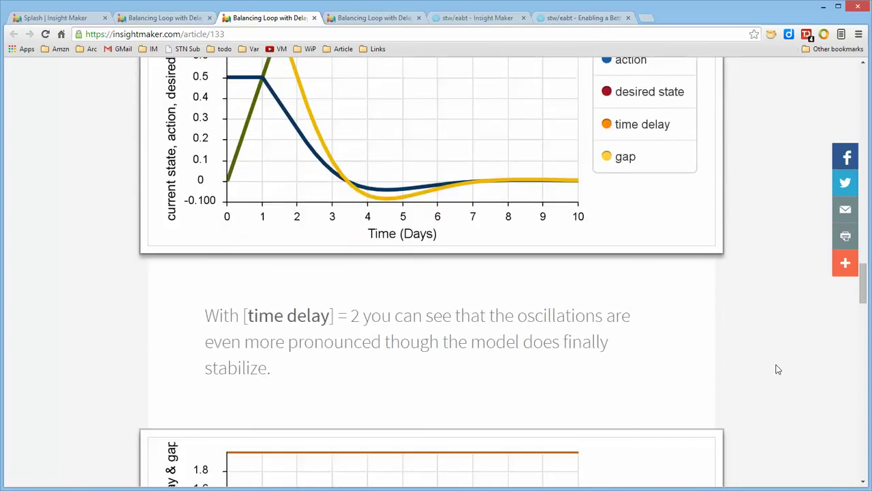
pyautogui.scroll(-10, 778, 369)
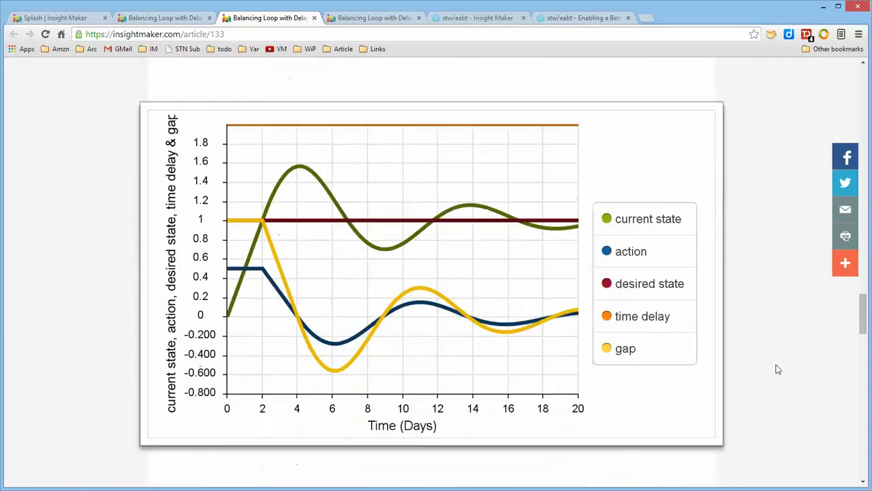
pyautogui.scroll(-1, 778, 369)
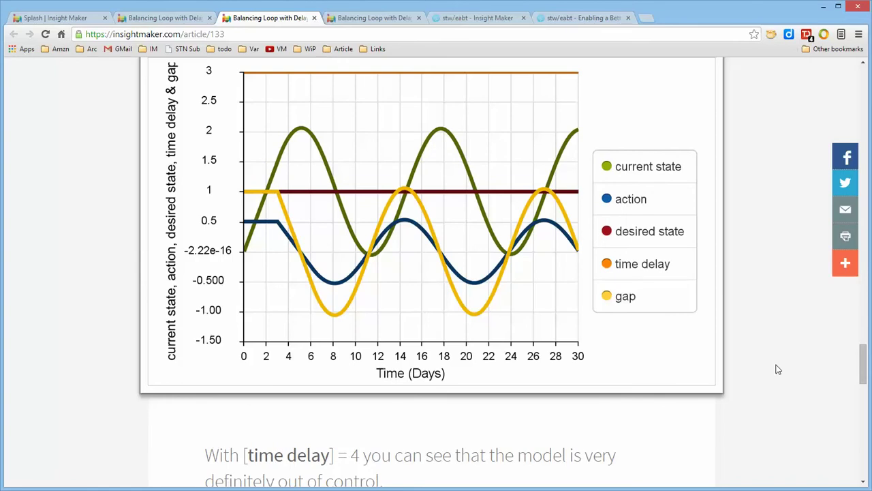
pyautogui.scroll(-4, 778, 368)
pyautogui.scroll(-8, 778, 369)
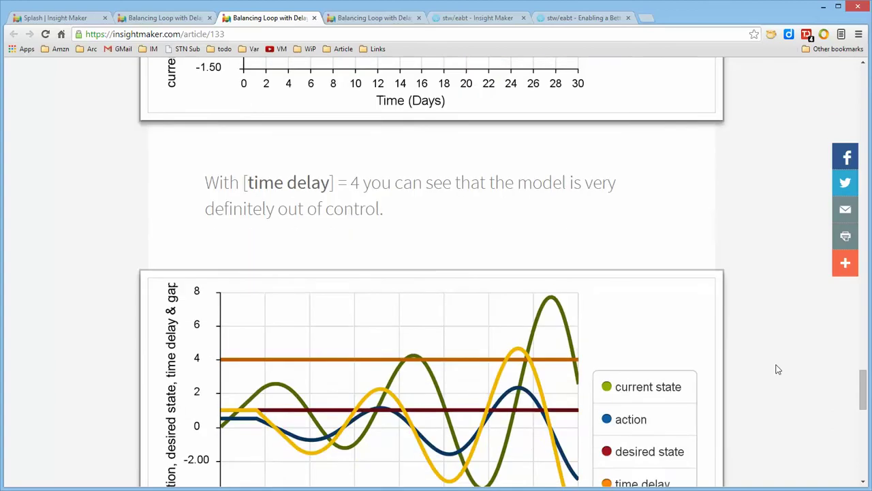
pyautogui.scroll(-2, 778, 369)
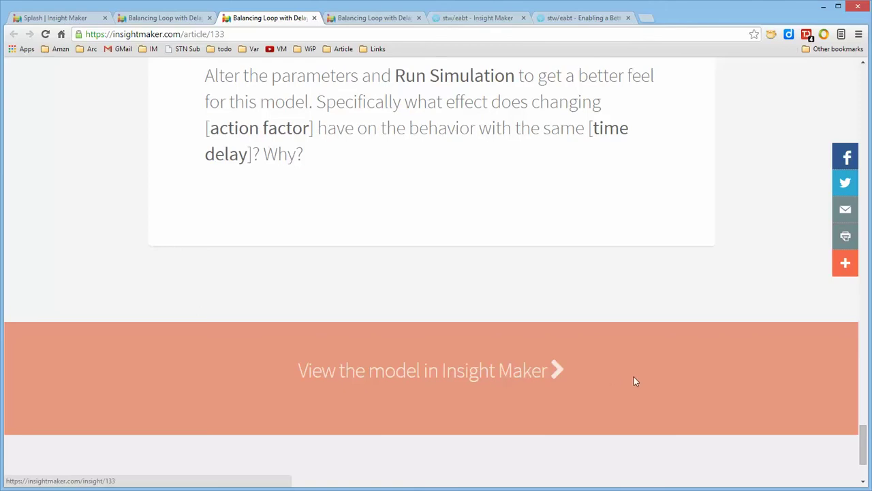
pyautogui.scroll(18, 715, 332)
pyautogui.scroll(20, 716, 330)
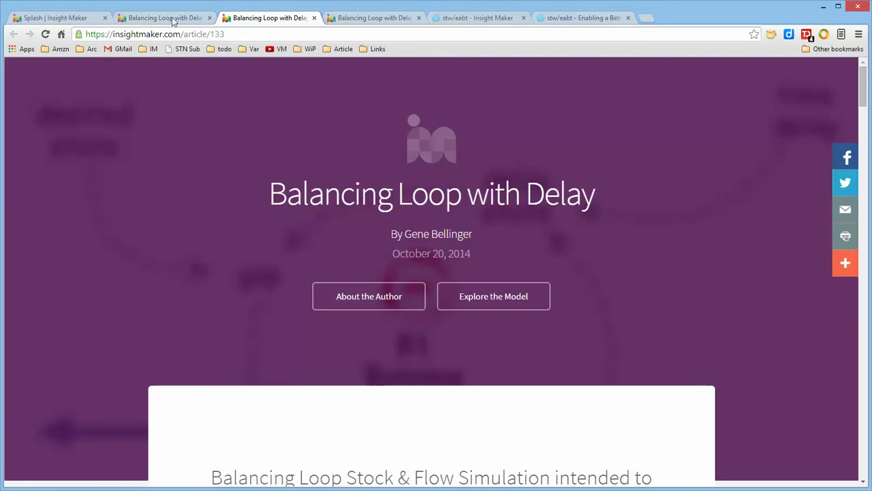
# Close the article page, dismiss the article creation notice, and close the Story Designer
pyautogui.click(314, 18)
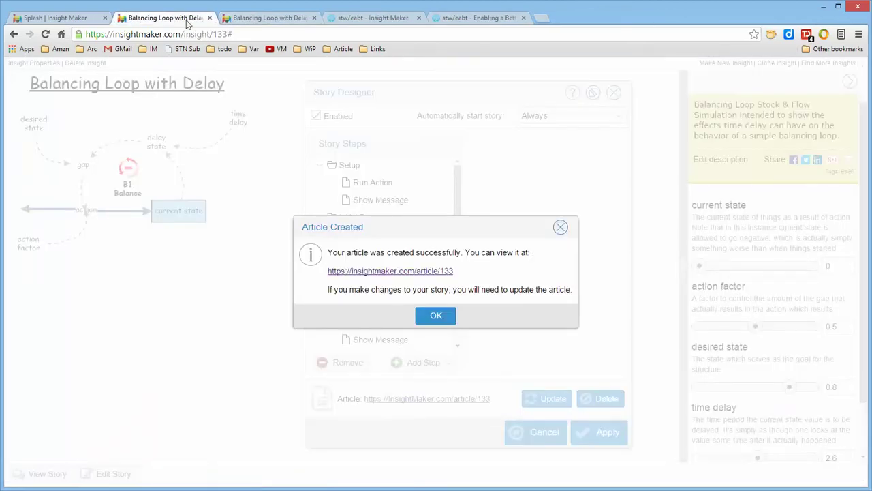
pyautogui.click(561, 228)
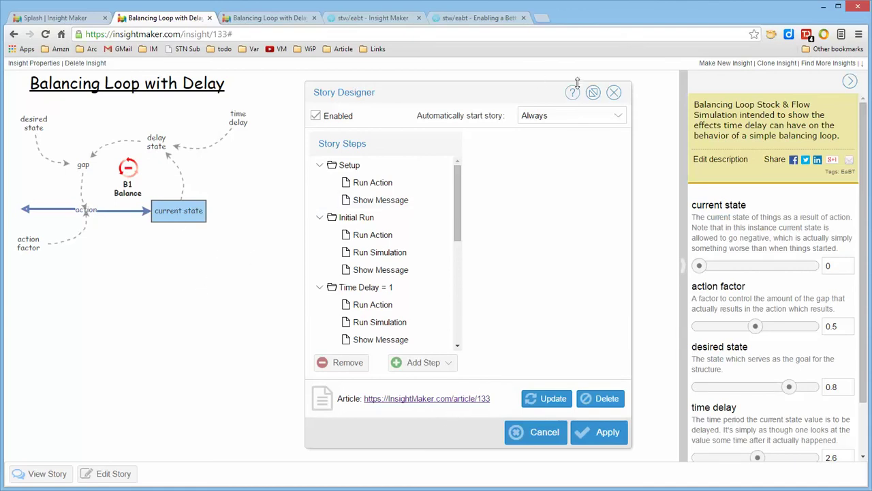
pyautogui.click(615, 94)
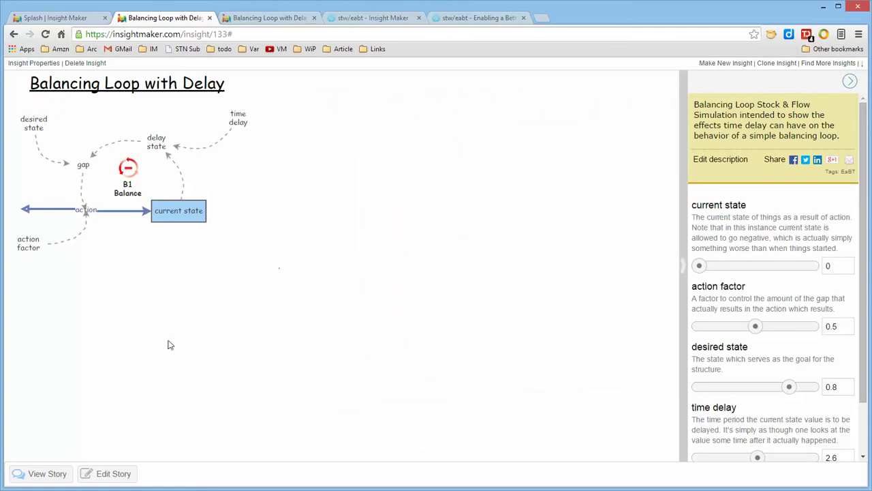
# Reopen the Story Designer and examine the available step types plus the Initial Run group's Run Action script and Run Simulation display setting
pyautogui.click(114, 473)
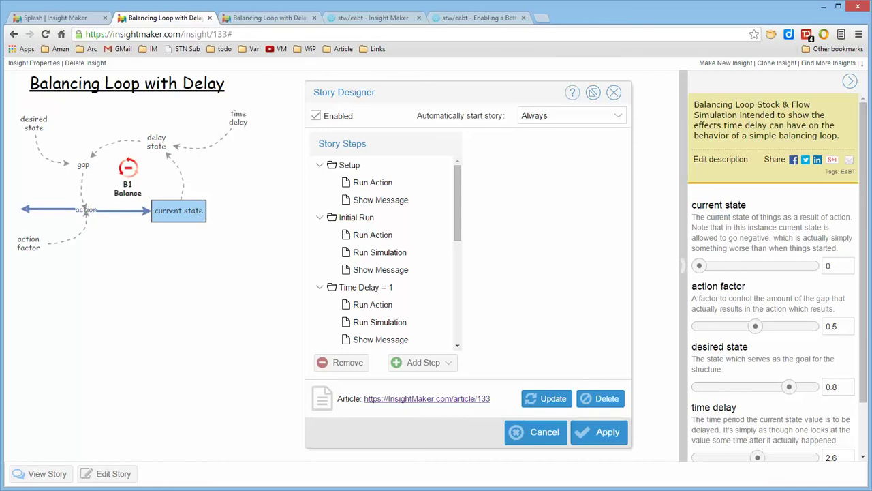
pyautogui.click(378, 236)
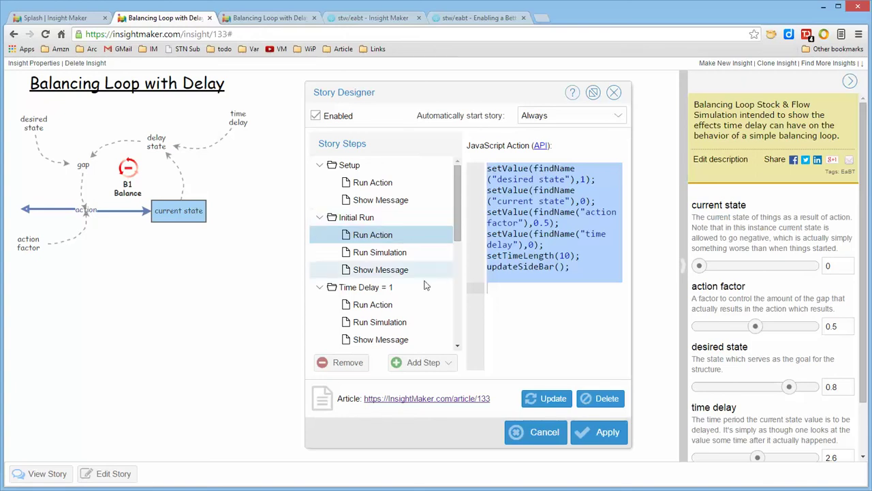
pyautogui.click(445, 366)
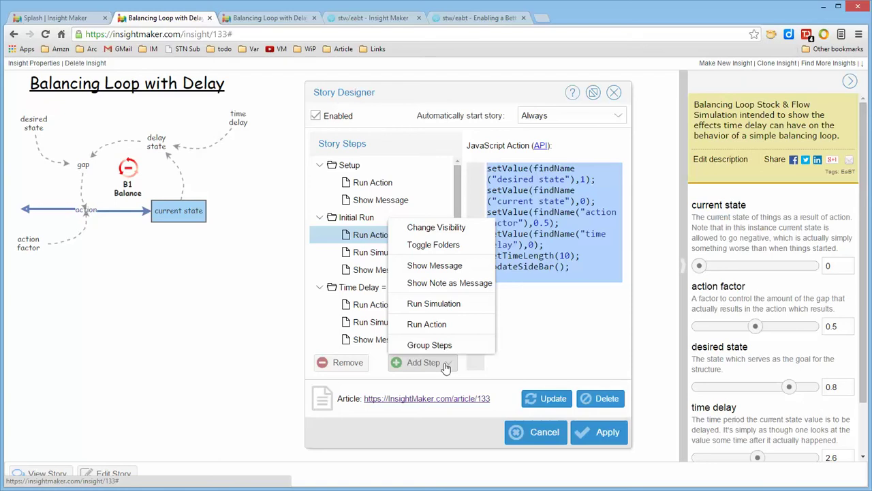
pyautogui.click(555, 314)
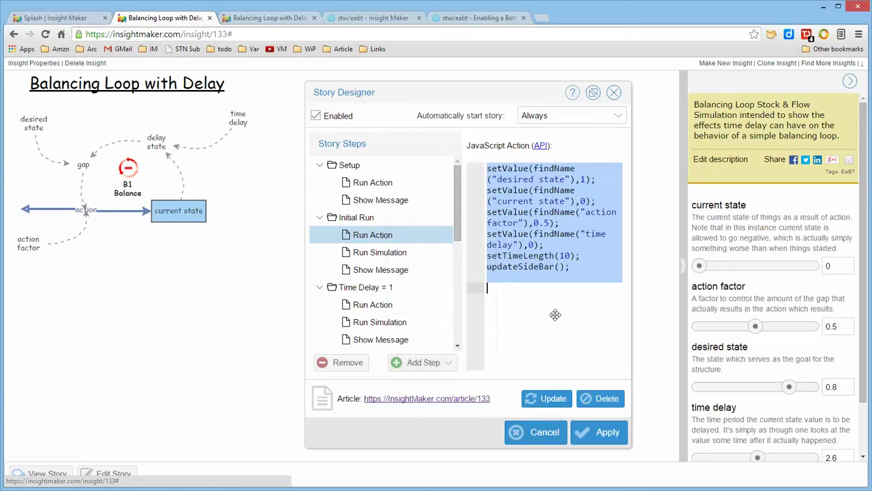
pyautogui.click(377, 253)
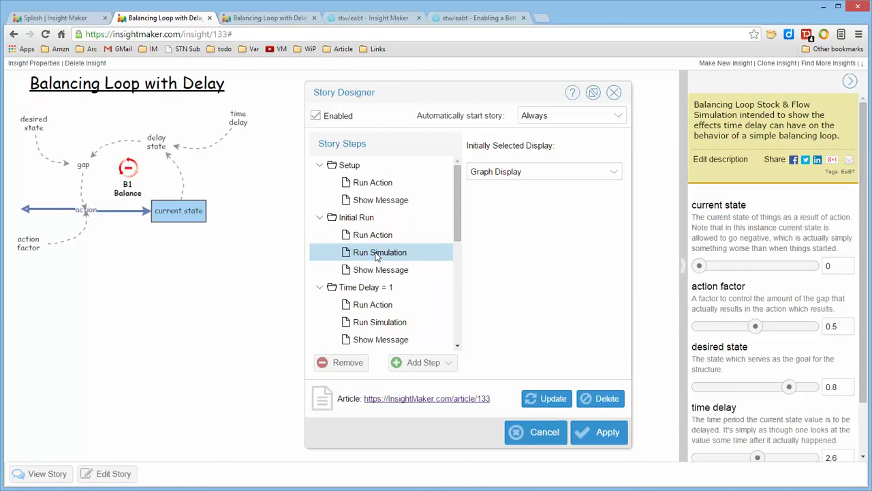
pyautogui.click(379, 236)
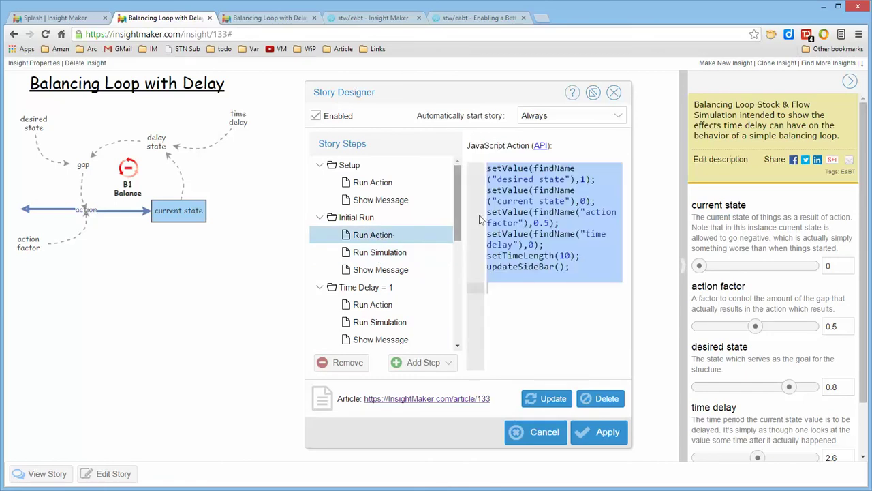
pyautogui.click(376, 253)
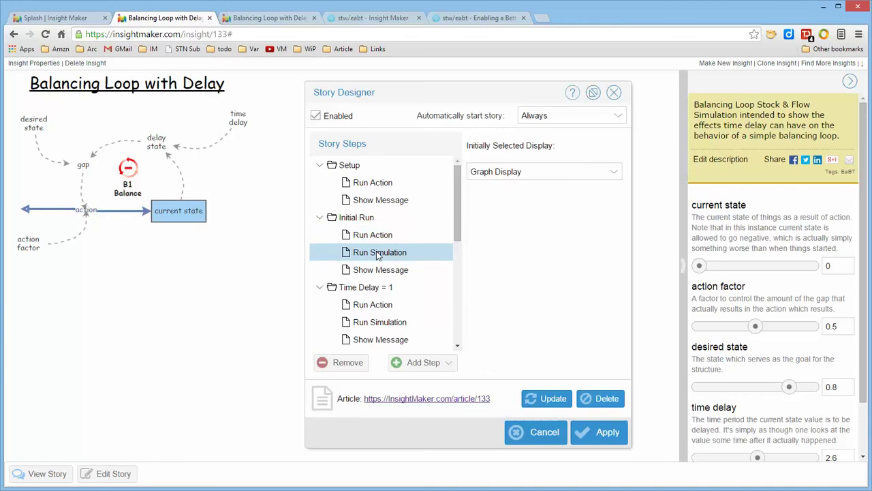
# Check the display choices for the Initial Run group's Run Simulation step, keep Graph Display, and apply the story settings
pyautogui.click(615, 176)
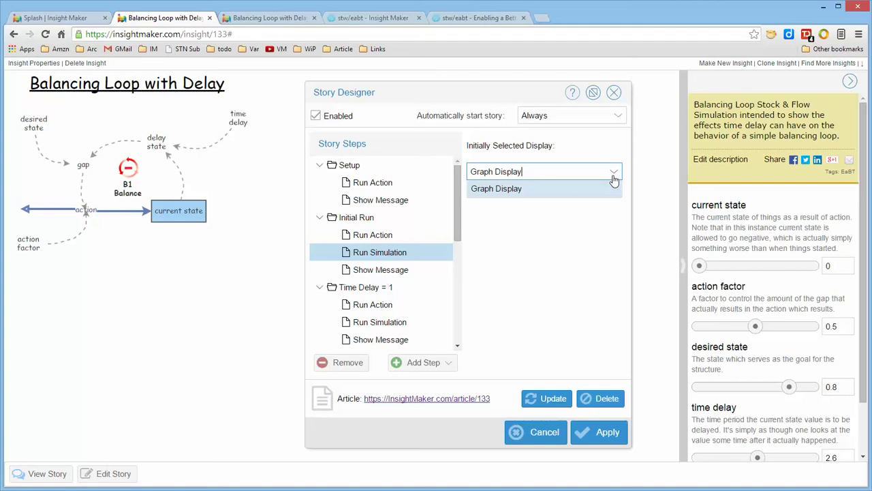
pyautogui.click(611, 176)
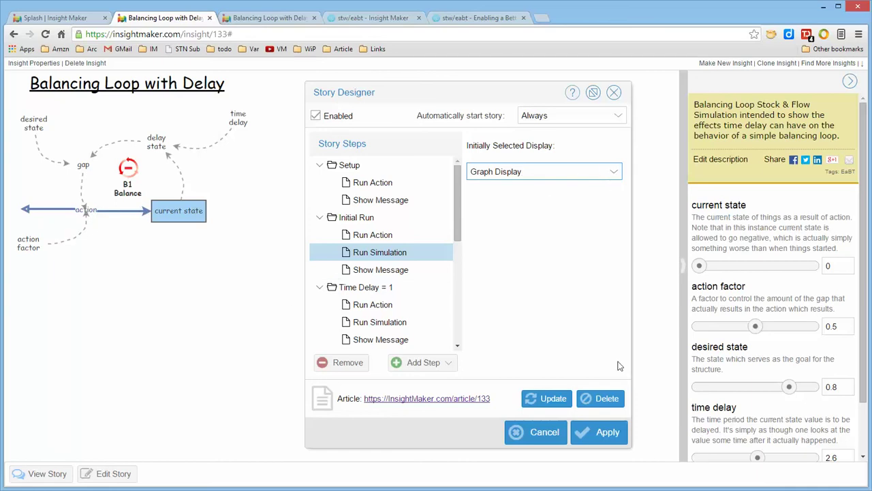
pyautogui.click(605, 431)
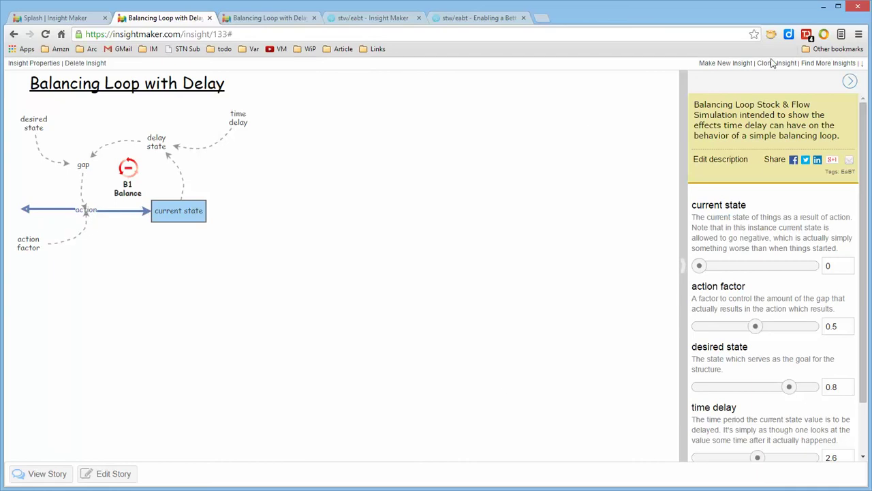
# Reveal the model's editing toolbar, run the simulation, inspect the Graph Display's configuration including its title, and close the results
pyautogui.click(861, 63)
pyautogui.click(386, 82)
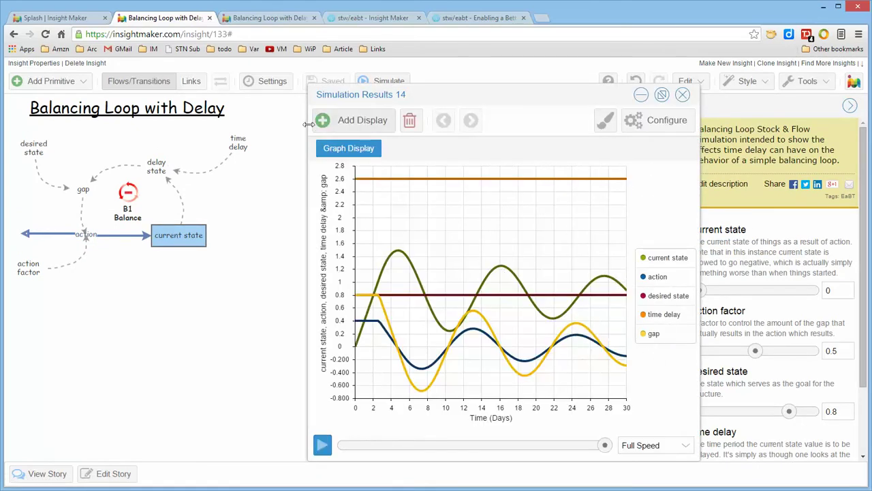
pyautogui.click(660, 119)
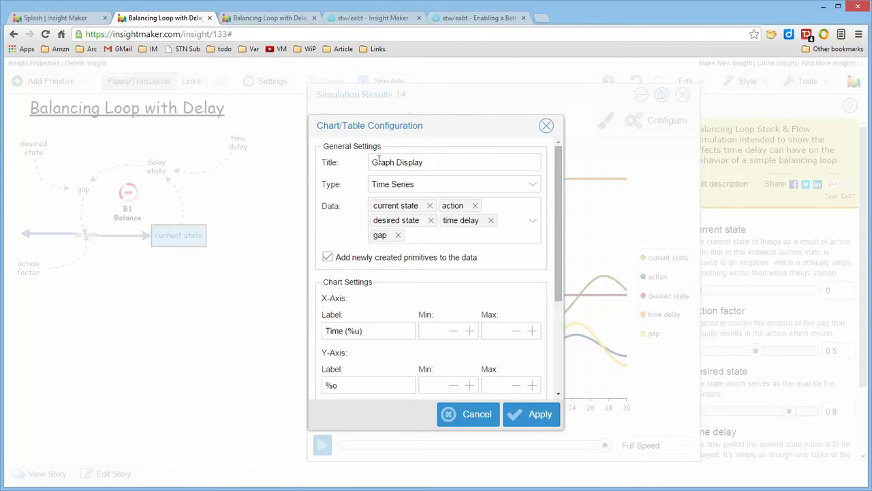
pyautogui.click(546, 126)
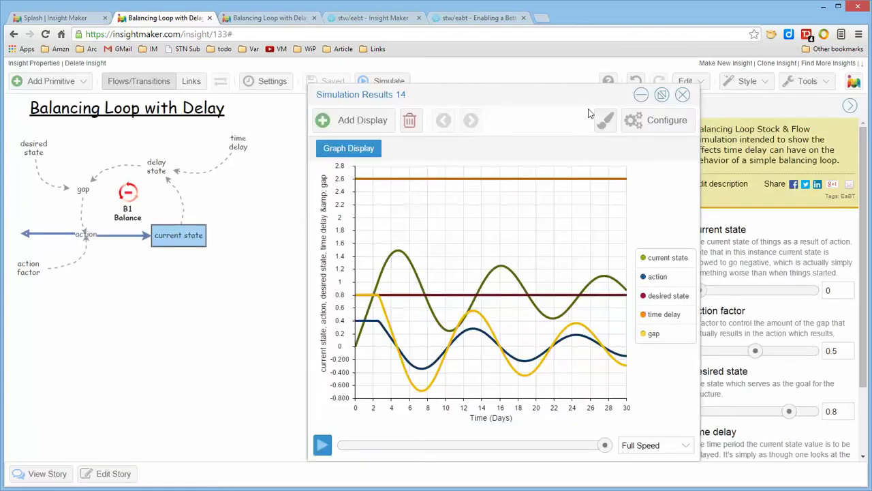
pyautogui.click(682, 94)
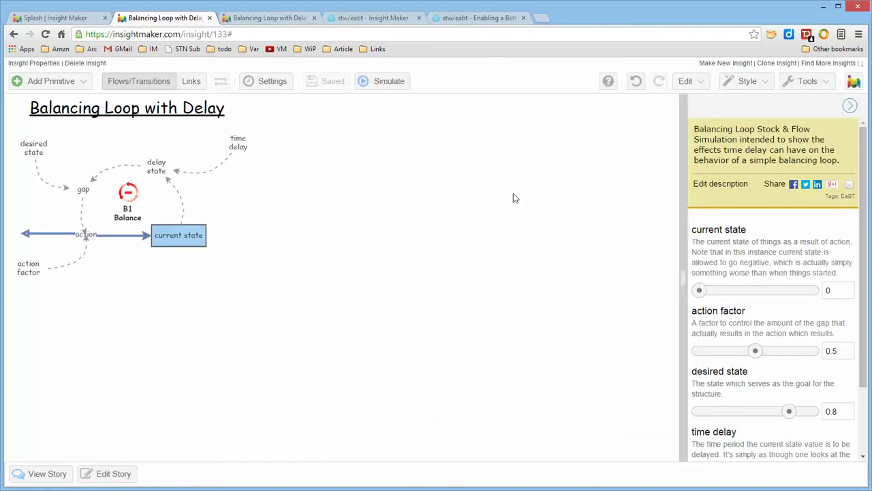
# Reopen the Story Designer, recheck the initially selected display choices for Initial Run's Run Simulation step, and close the designer
pyautogui.click(117, 473)
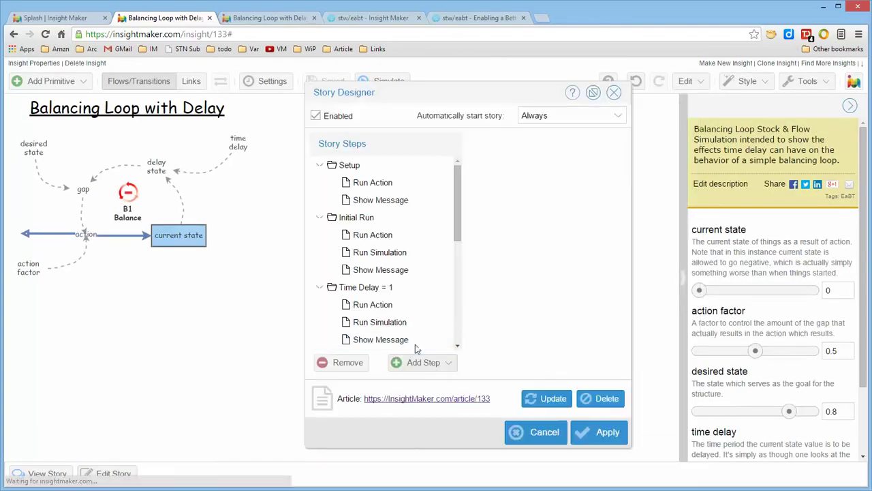
pyautogui.click(390, 253)
pyautogui.click(611, 172)
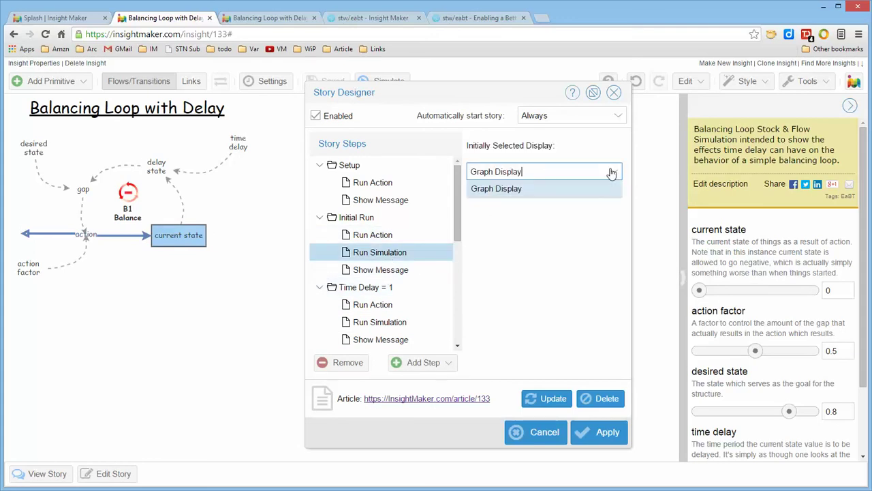
pyautogui.click(583, 241)
pyautogui.moveTo(522, 98); pyautogui.dragTo(486, 93)
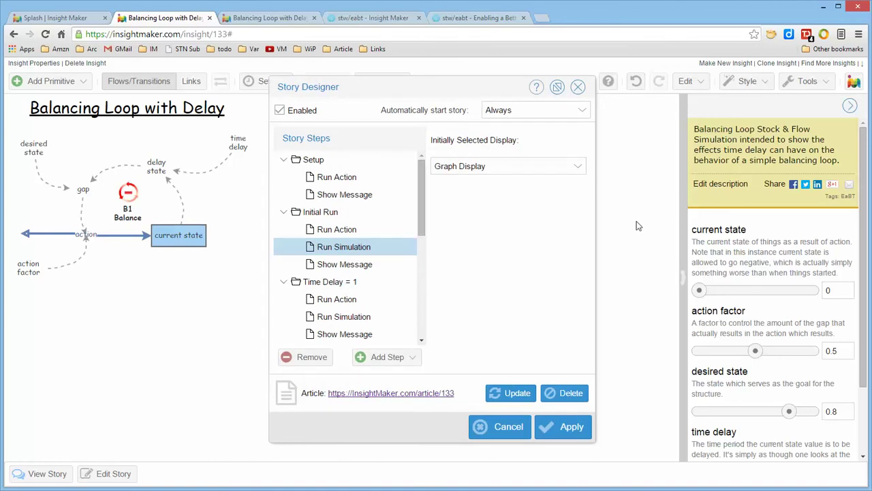
pyautogui.click(578, 90)
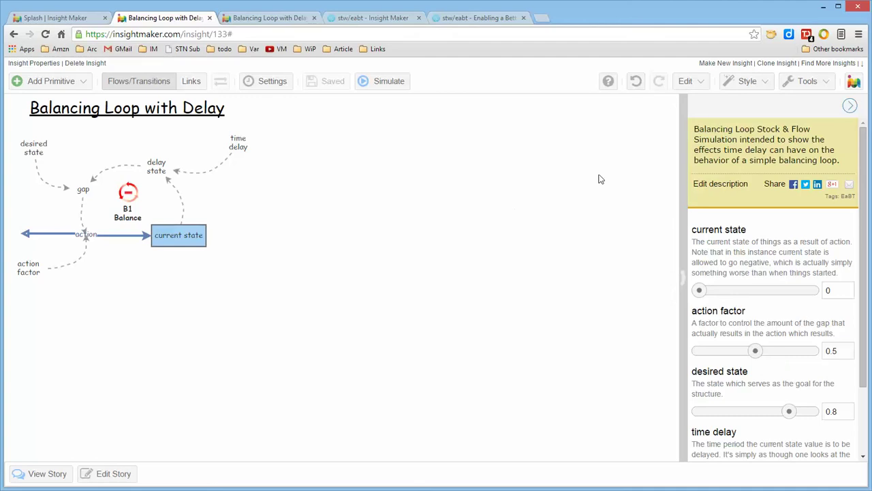
# Open the Insight Maker home page, view the published article's title page, and return to the Balancing Loop with Delay model
pyautogui.click(853, 81)
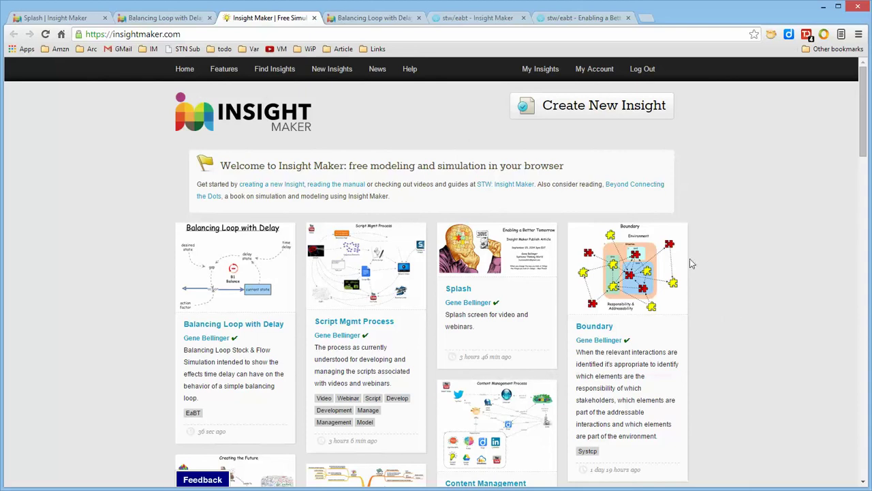
pyautogui.click(368, 19)
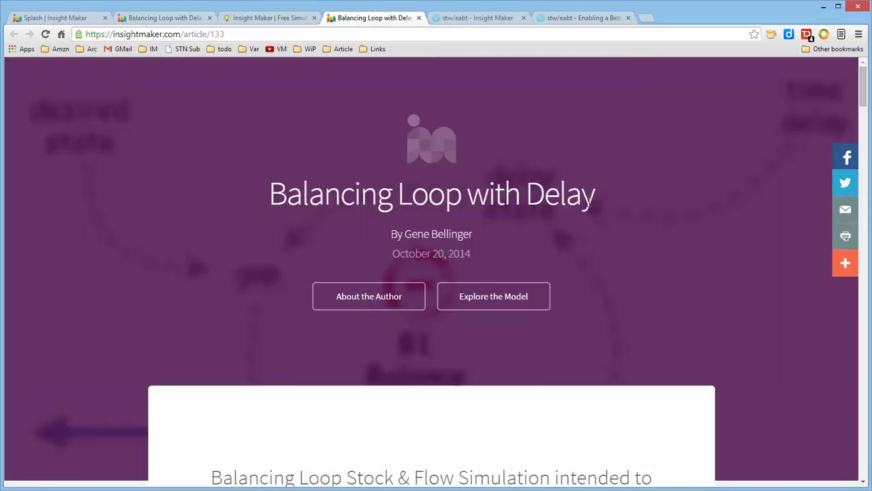
pyautogui.click(152, 20)
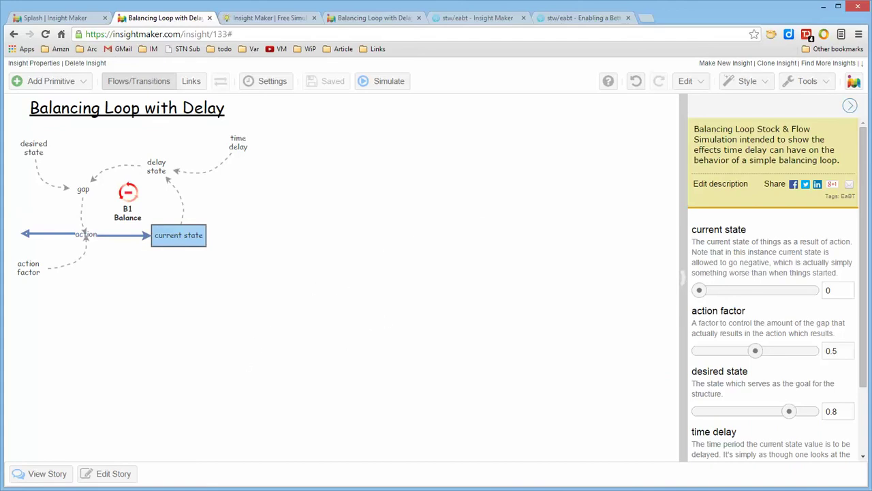
# Review the published article's introduction, model diagram and initial run graph, going back to its opening text
pyautogui.click(377, 20)
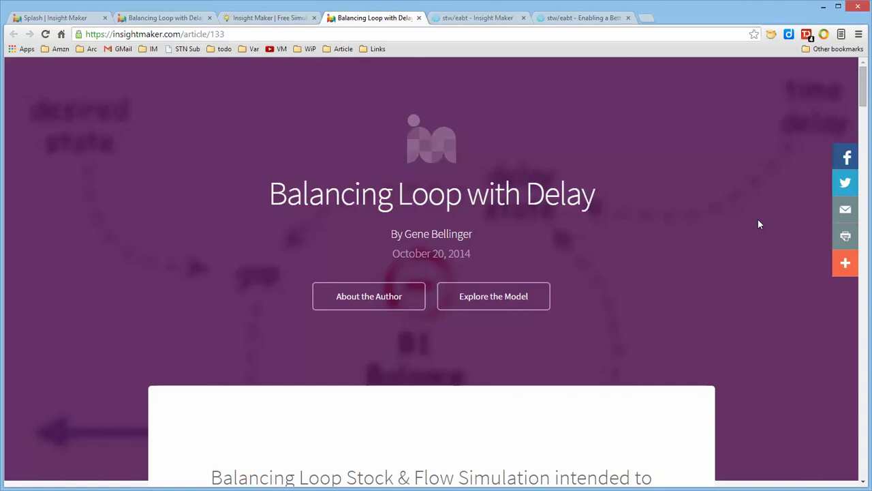
pyautogui.scroll(-5, 771, 233)
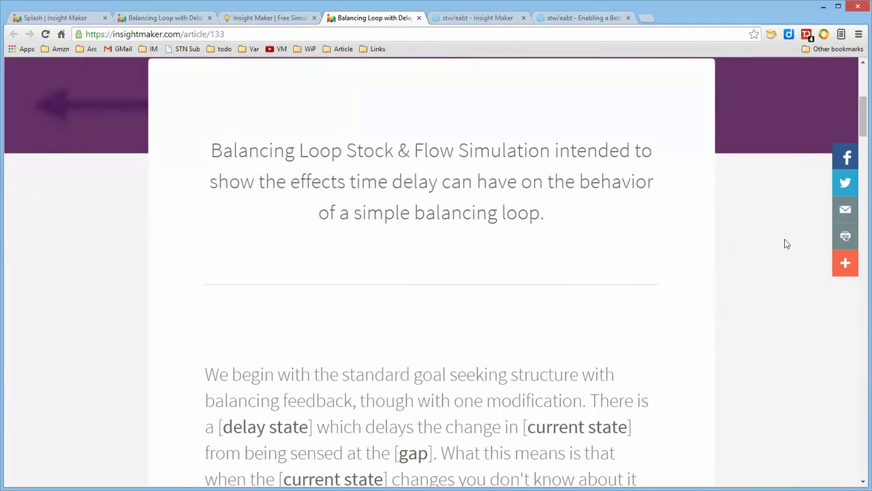
pyautogui.scroll(-2, 788, 295)
pyautogui.scroll(-8, 788, 295)
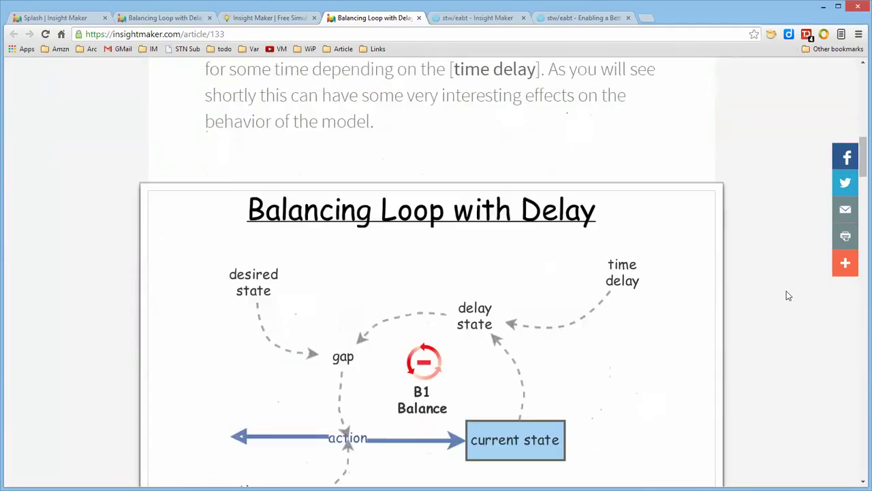
pyautogui.scroll(-8, 789, 295)
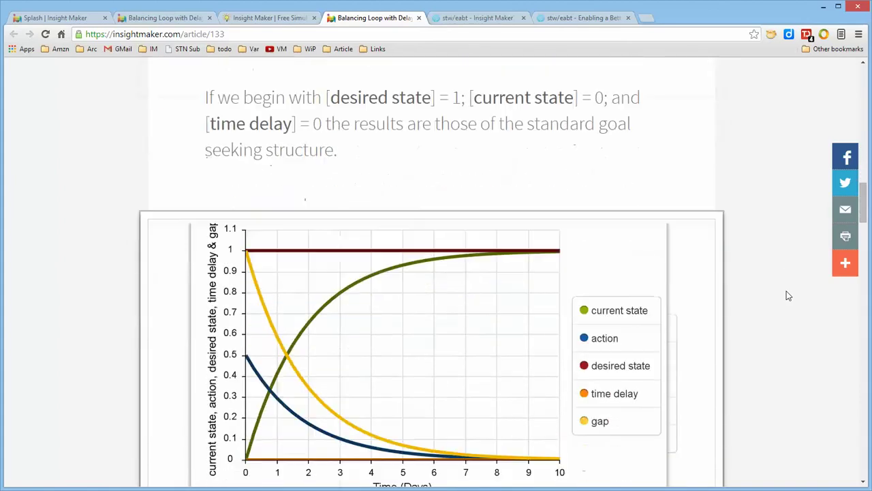
pyautogui.scroll(5, 788, 295)
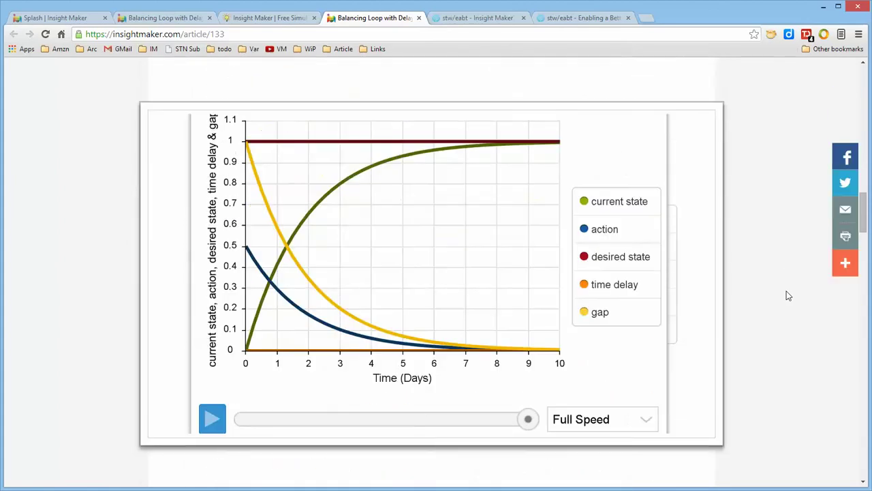
pyautogui.scroll(-2, 788, 295)
pyautogui.scroll(15, 788, 296)
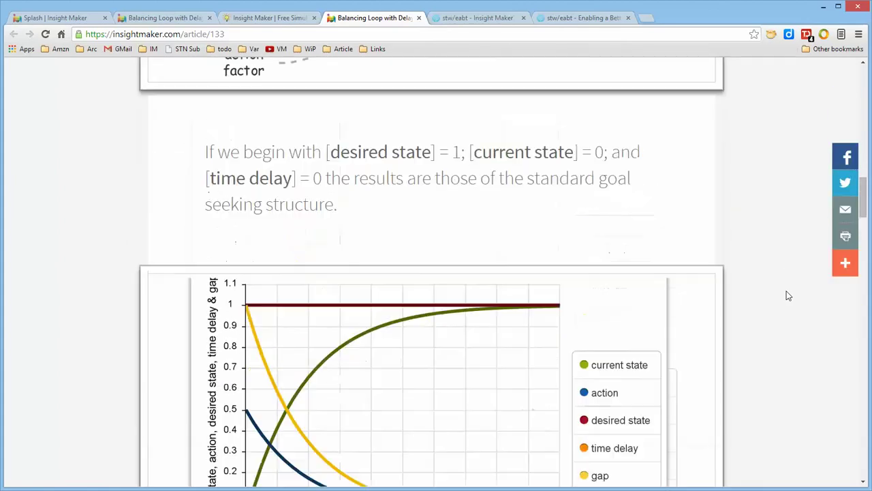
pyautogui.scroll(-1, 783, 291)
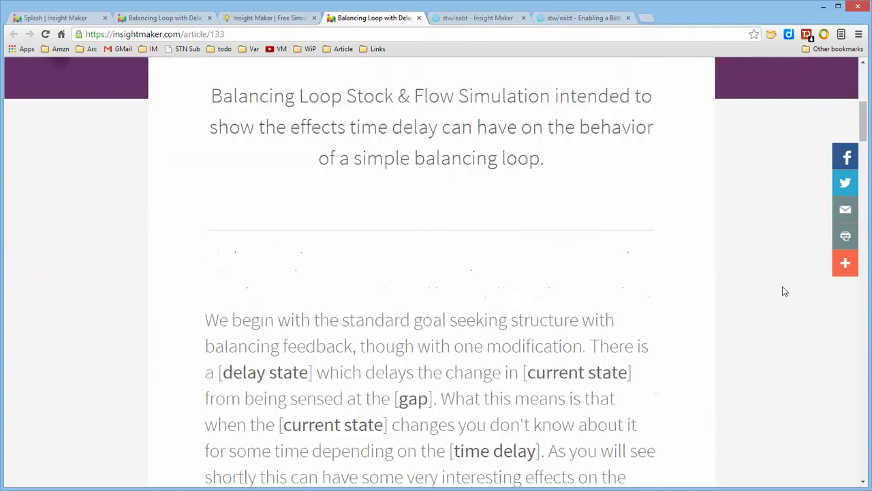
# Compare the Balancing Loop with Delay model with the diagram in its article, and return to the article's title page
pyautogui.click(167, 18)
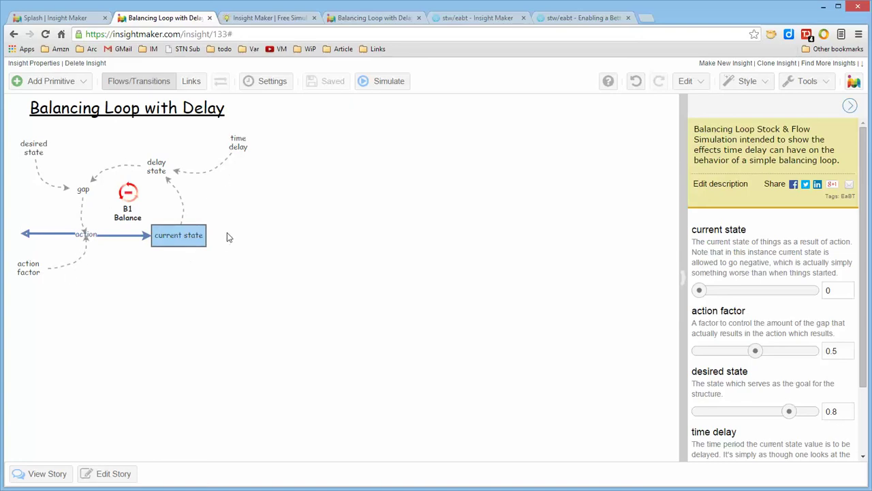
pyautogui.click(344, 19)
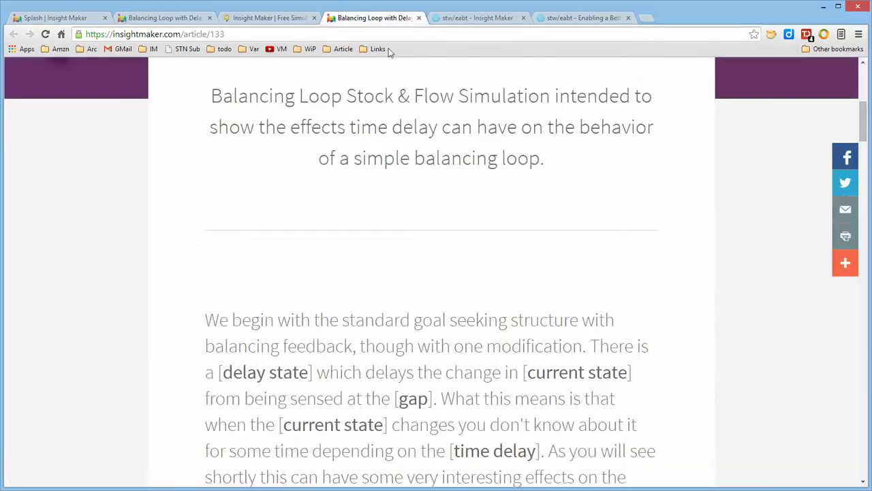
pyautogui.scroll(-8, 709, 314)
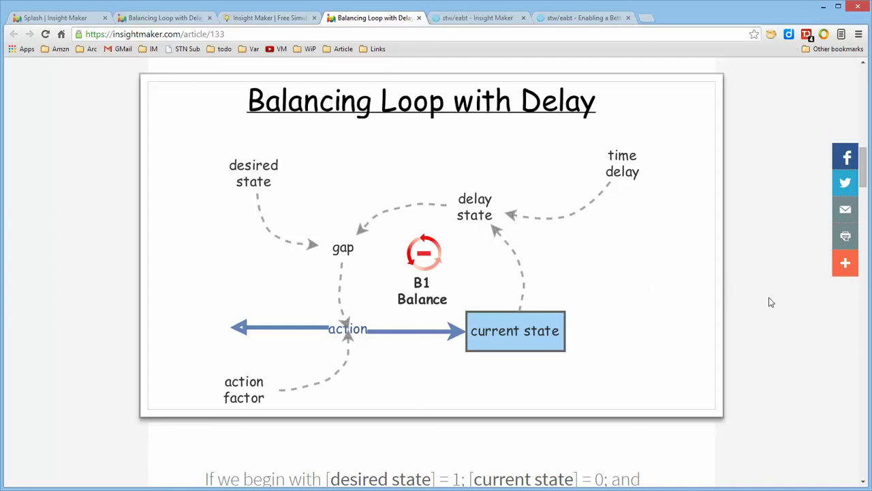
pyautogui.scroll(-3, 769, 299)
pyautogui.scroll(15, 772, 304)
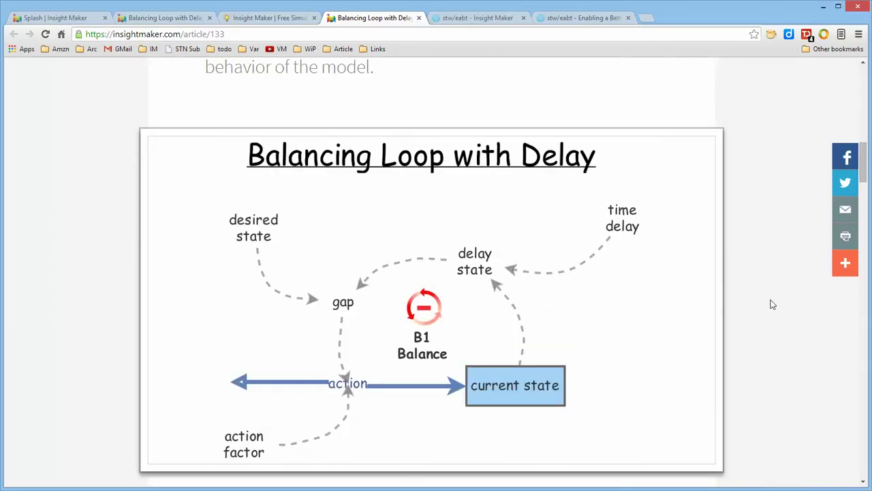
pyautogui.scroll(3, 772, 304)
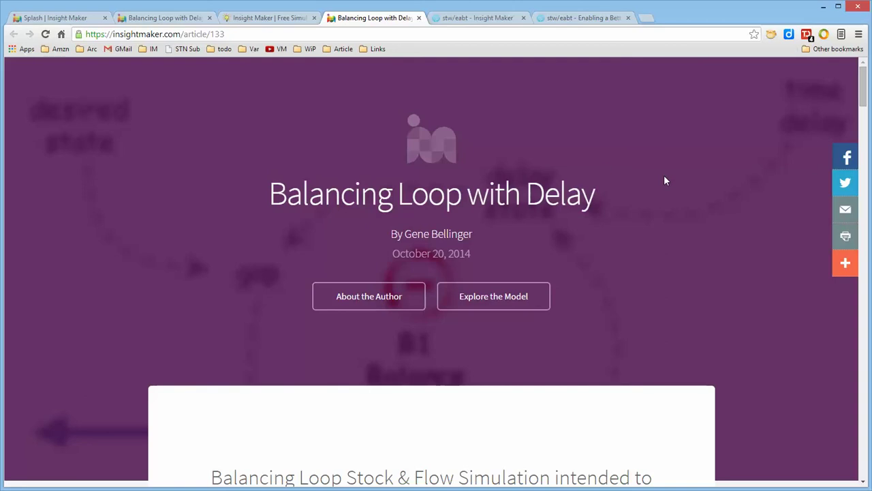
# Switch to the Publish Article element in Kumu, preview the sample Script Management Process Article (IM-19042), and close it
pyautogui.click(463, 19)
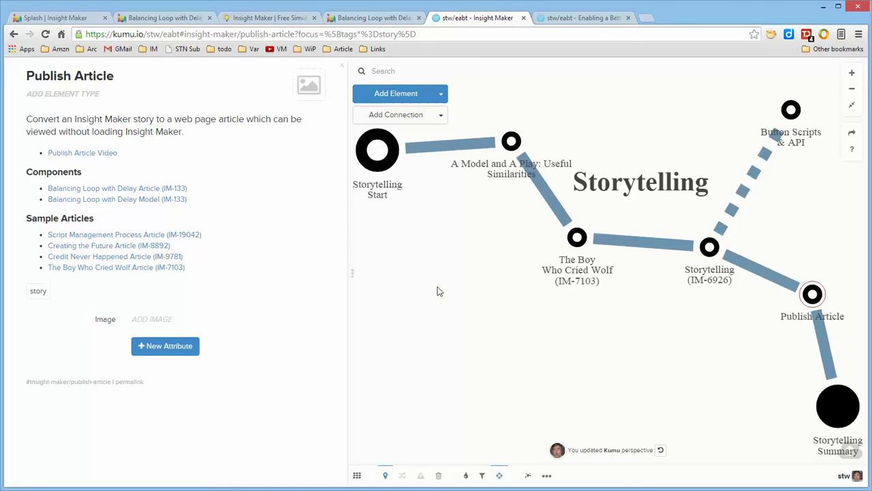
pyautogui.click(172, 235)
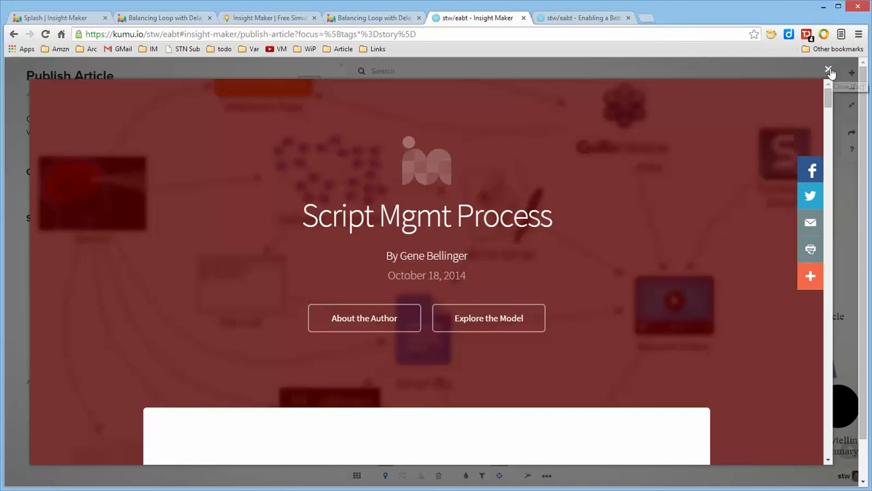
pyautogui.moveTo(830, 107); pyautogui.dragTo(831, 85)
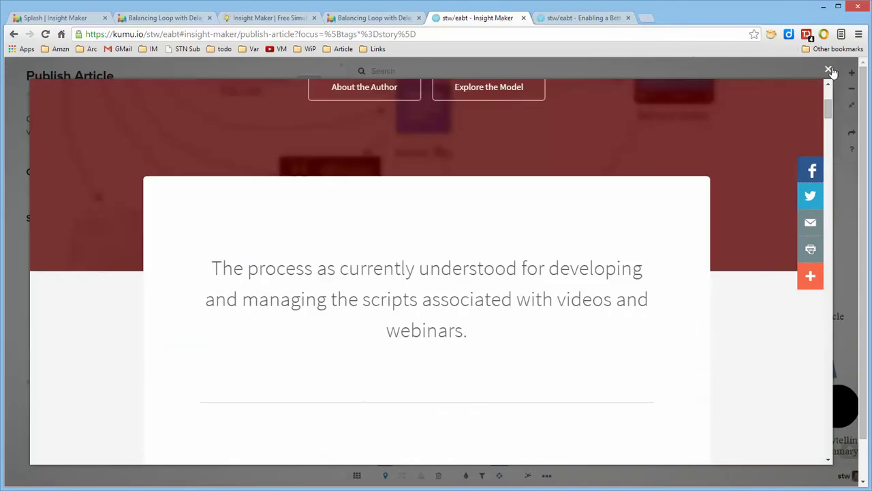
pyautogui.click(828, 69)
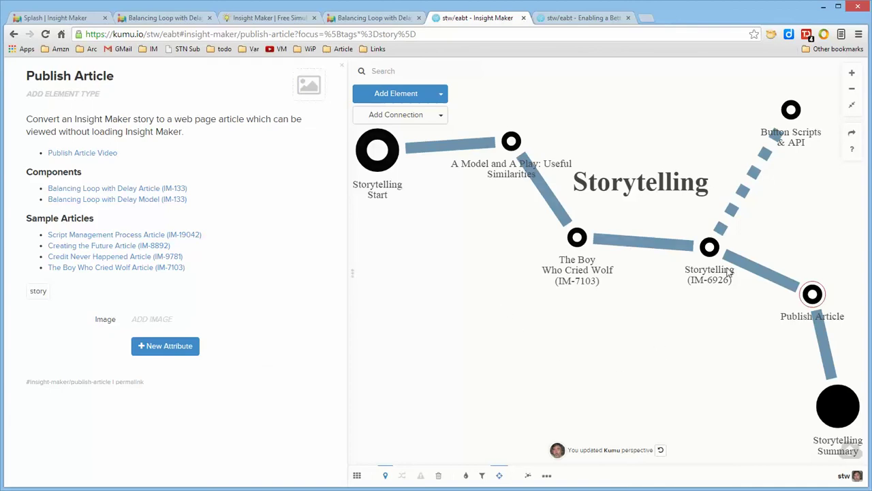
# View the Storytelling (IM-6926) element, show the whole Insight Maker map, and fit the Enabling a Better Tomorrow map to view
pyautogui.click(709, 248)
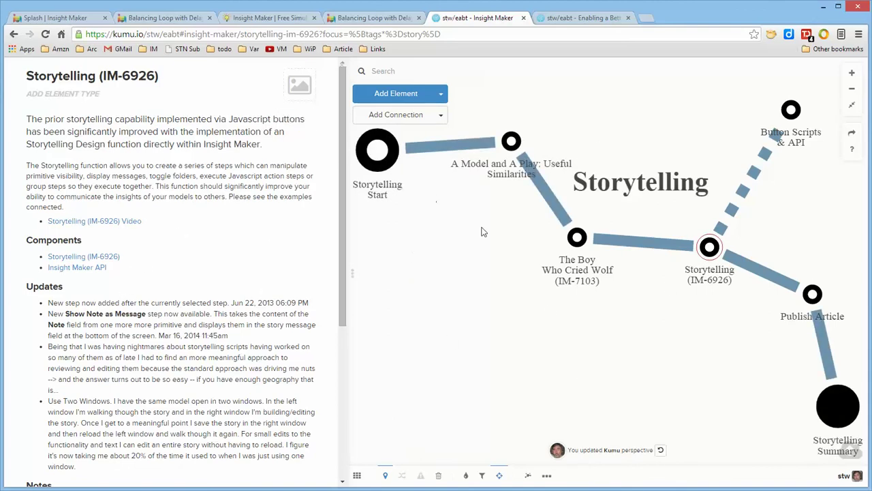
pyautogui.click(628, 330)
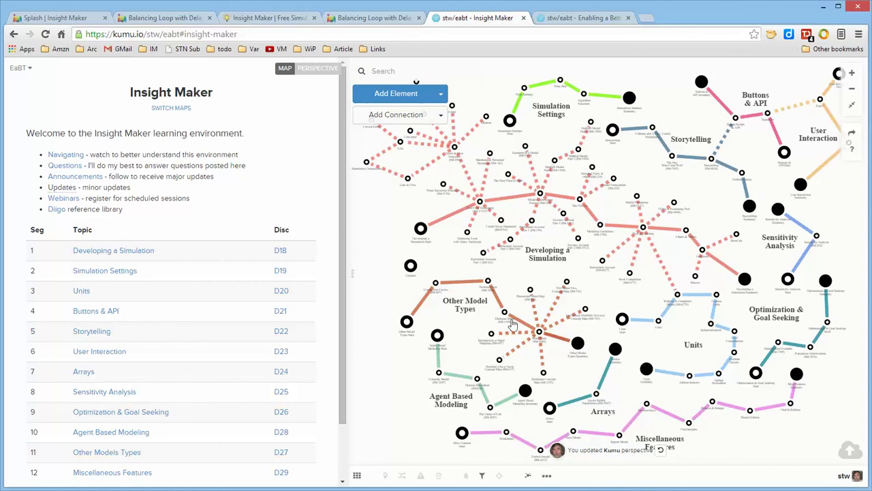
pyautogui.click(603, 20)
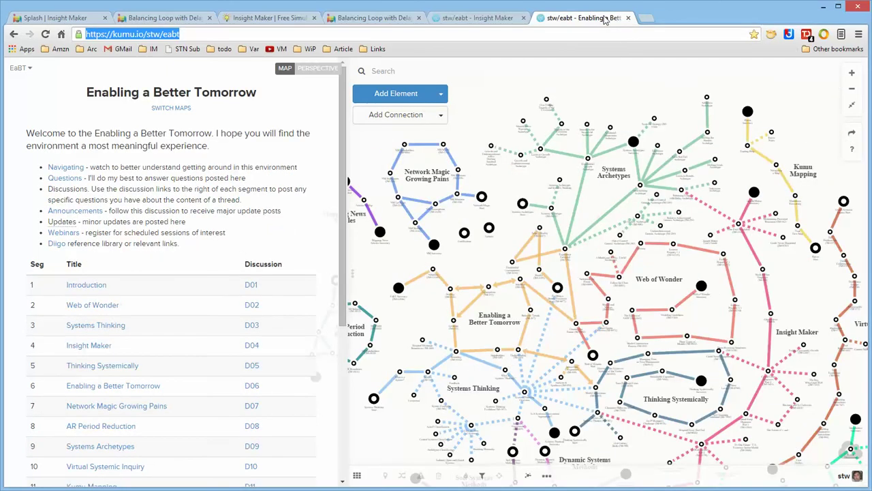
pyautogui.click(853, 105)
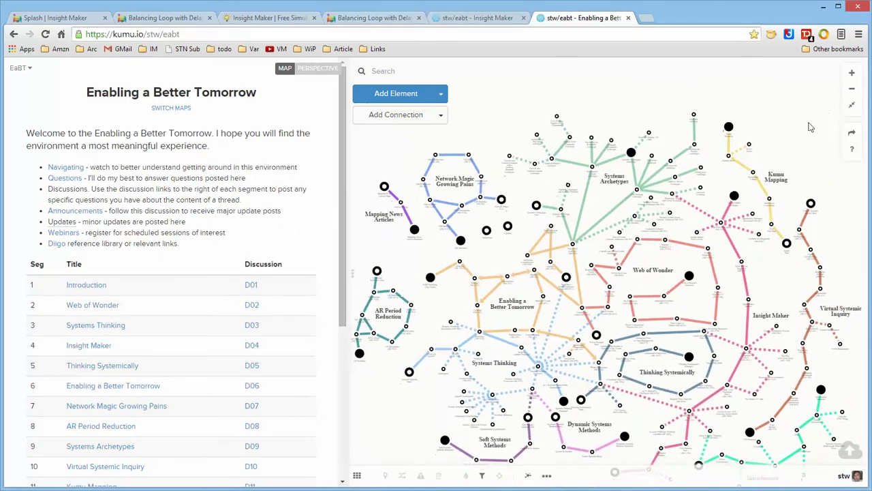